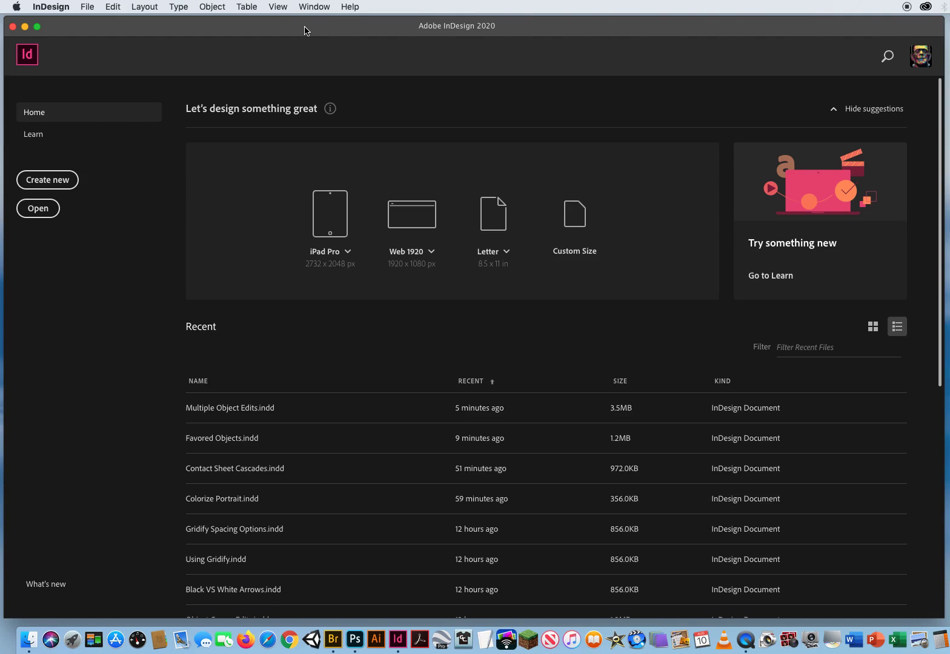
Step: Open Using Gridify.indd from the 19 Gridify folder inside ID CH.4 Placing Graphics
{"action": "left_click", "coordinate": [88, 6]}
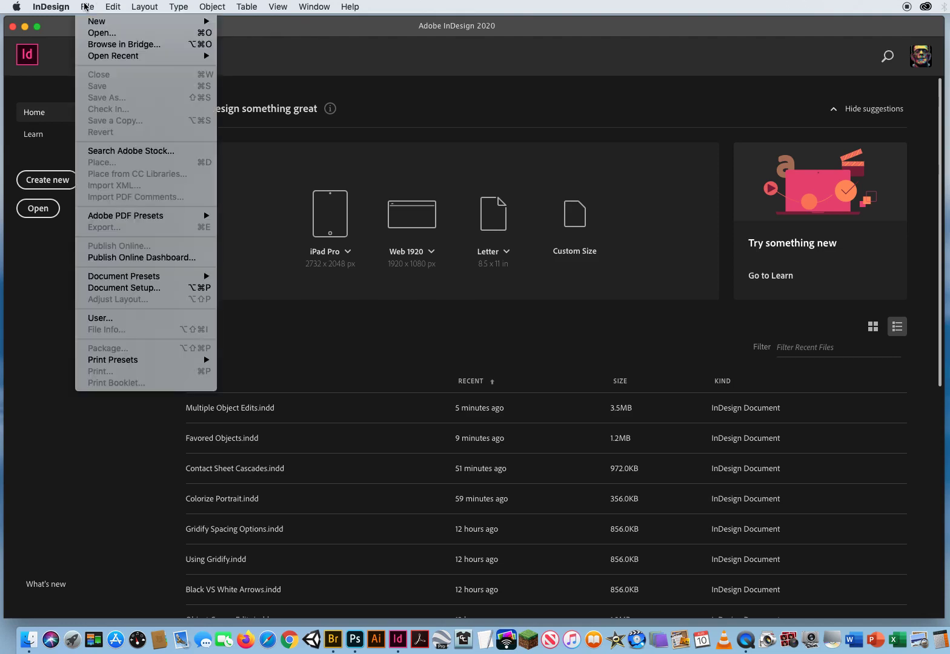
{"action": "left_click", "coordinate": [97, 33]}
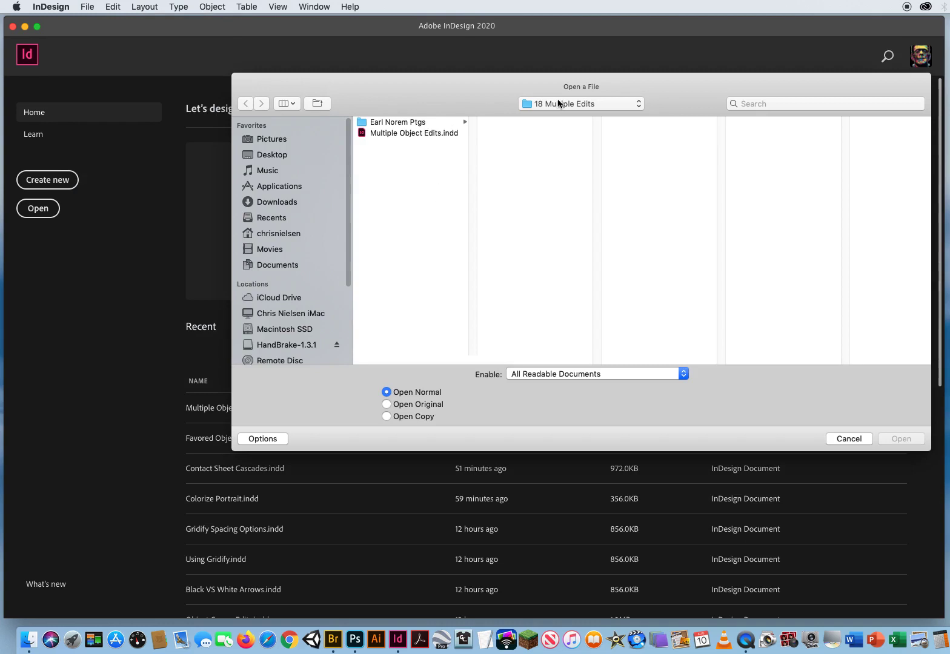
{"action": "left_click", "coordinate": [558, 102]}
{"action": "left_click", "coordinate": [559, 117]}
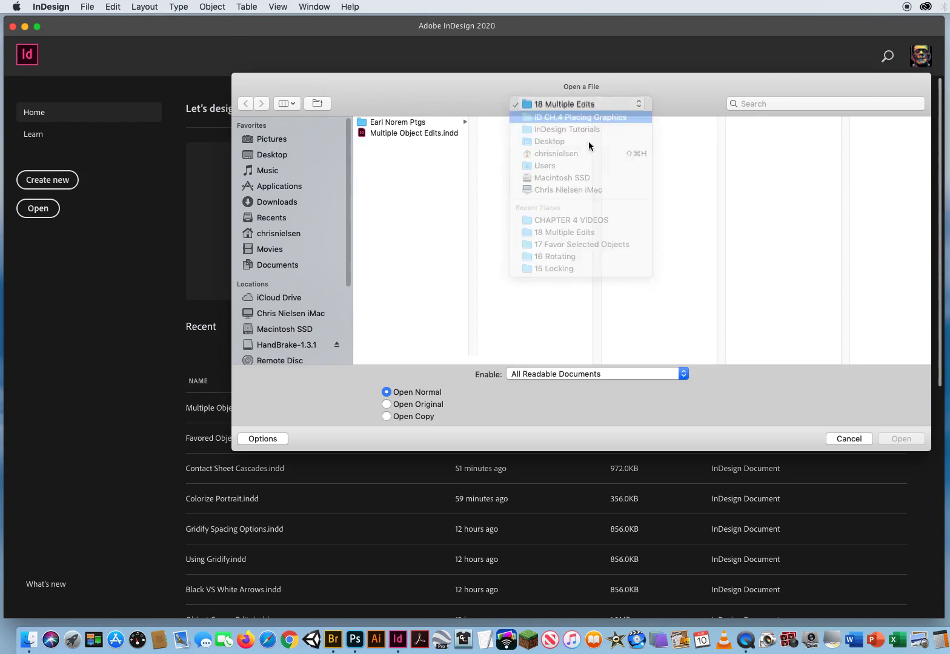
{"action": "left_click", "coordinate": [633, 321]}
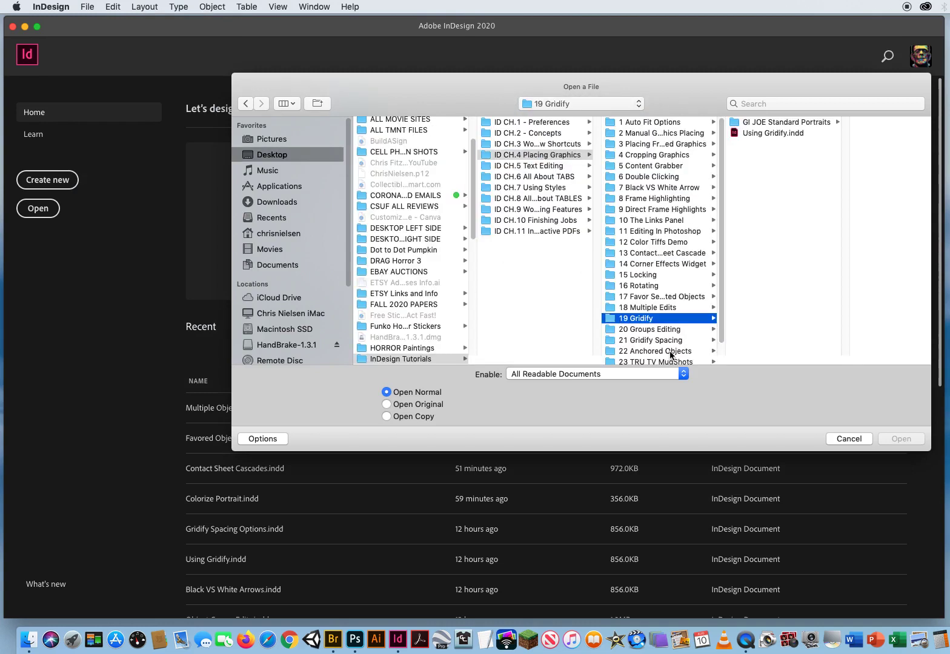
{"action": "left_click", "coordinate": [759, 133]}
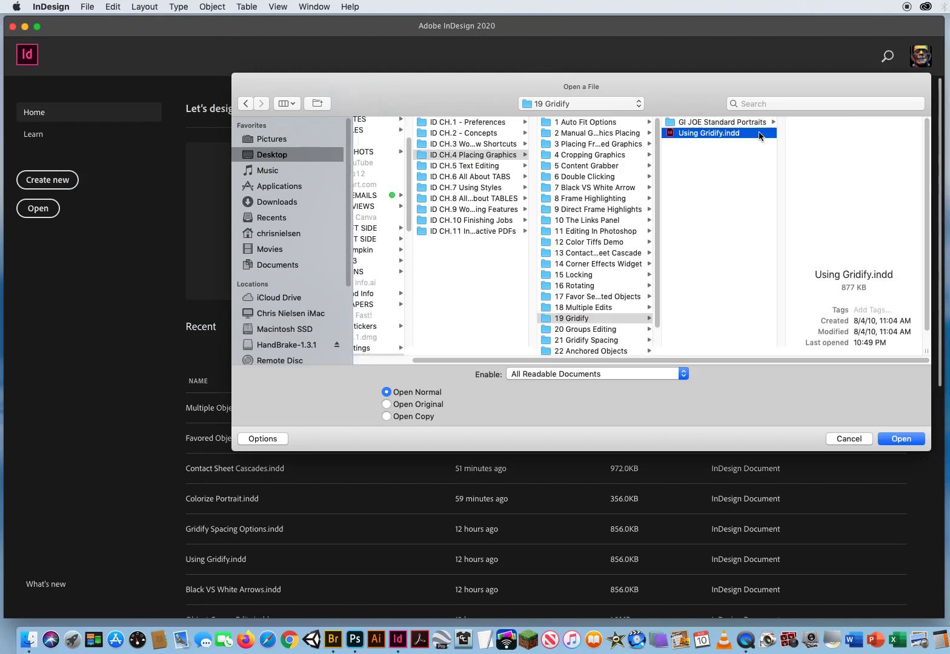
{"action": "left_click", "coordinate": [901, 441]}
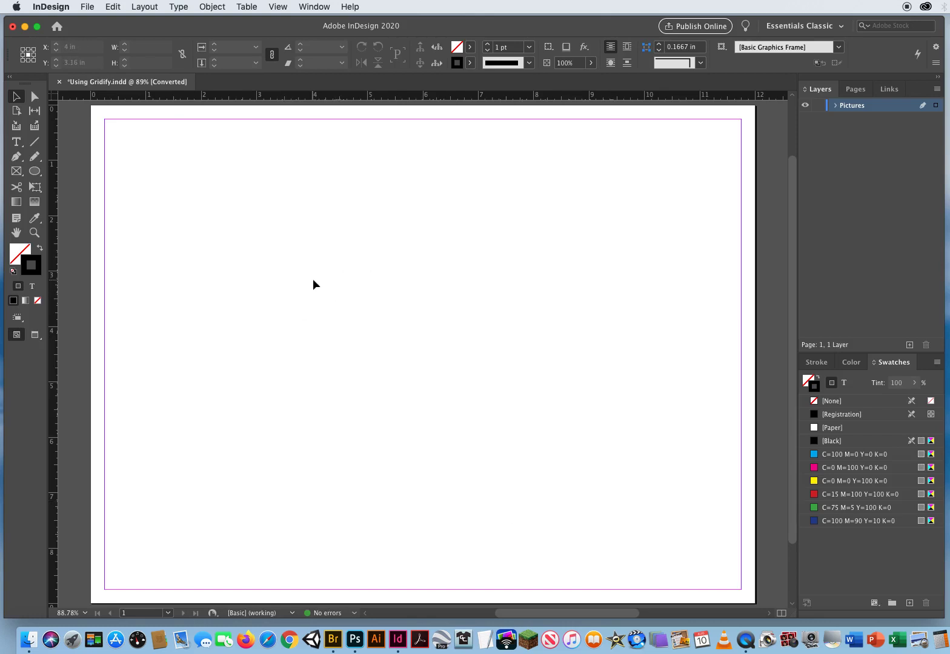
Step: Load all nine PSD portraits from the GI JOE Standard Portraits folder in 19 Gridify for placing
{"action": "key", "text": "super+d"}
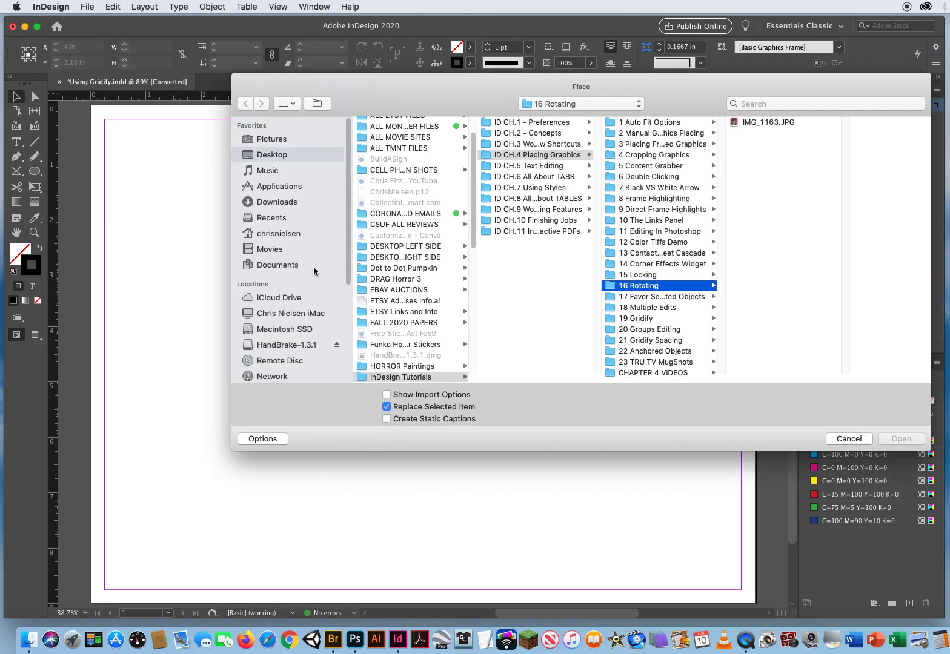
{"action": "left_click", "coordinate": [642, 318]}
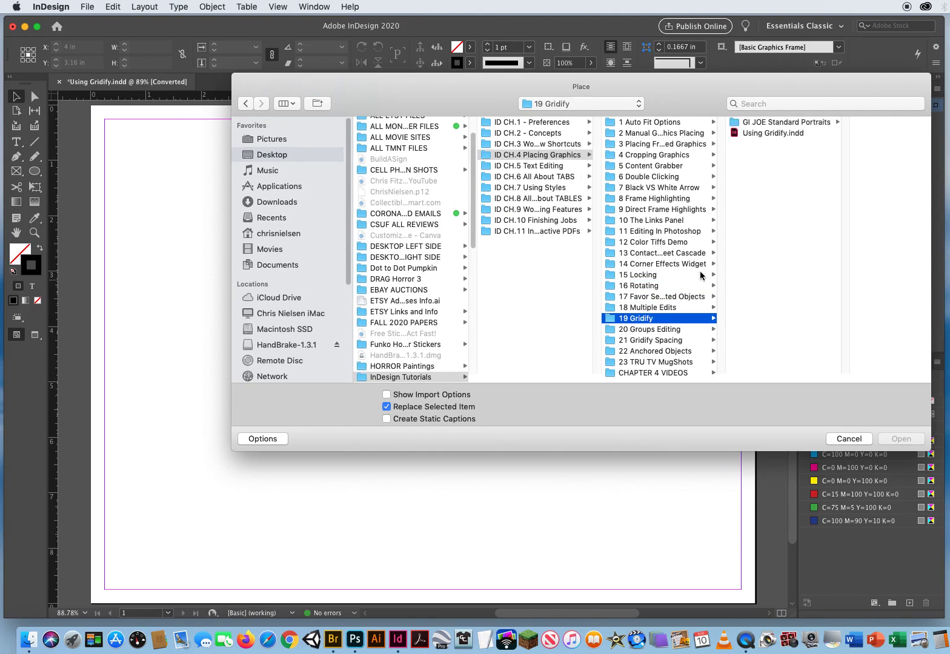
{"action": "left_click", "coordinate": [764, 124]}
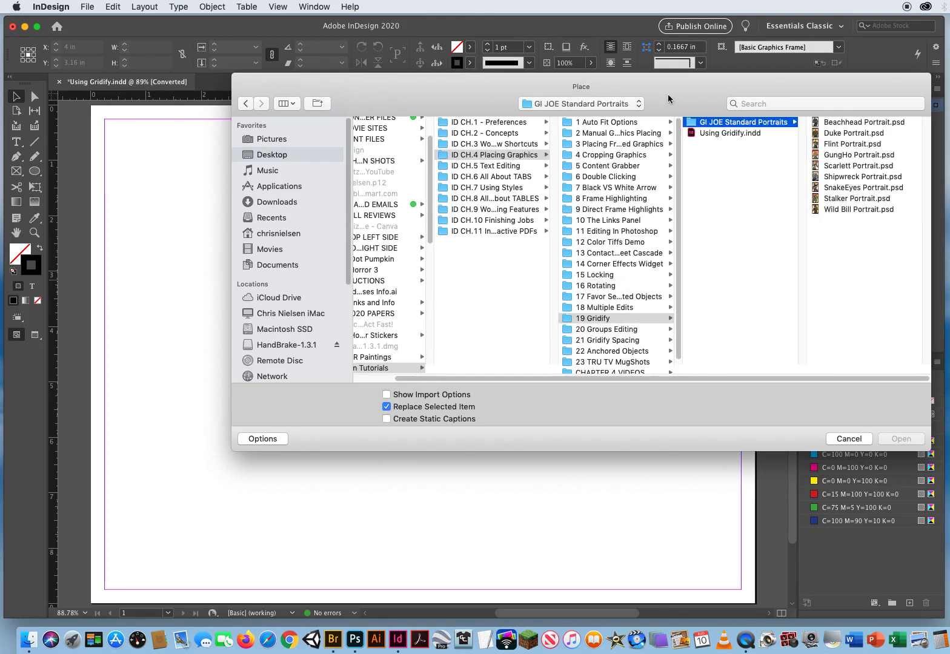
{"action": "left_click_drag", "start_coordinate": [668, 94], "coordinate": [536, 74]}
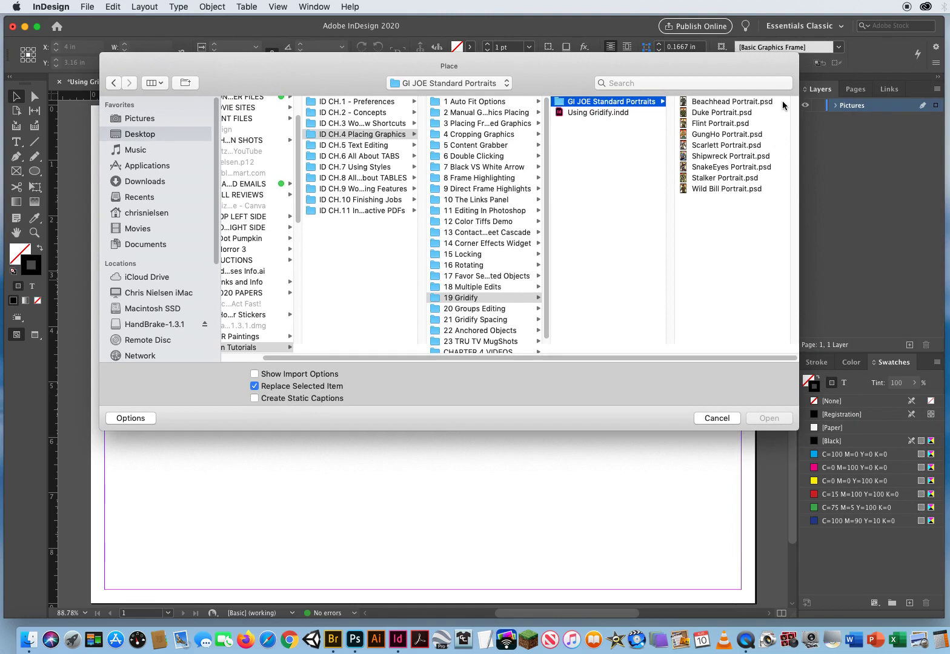
{"action": "left_click_drag", "start_coordinate": [784, 105], "coordinate": [727, 190]}
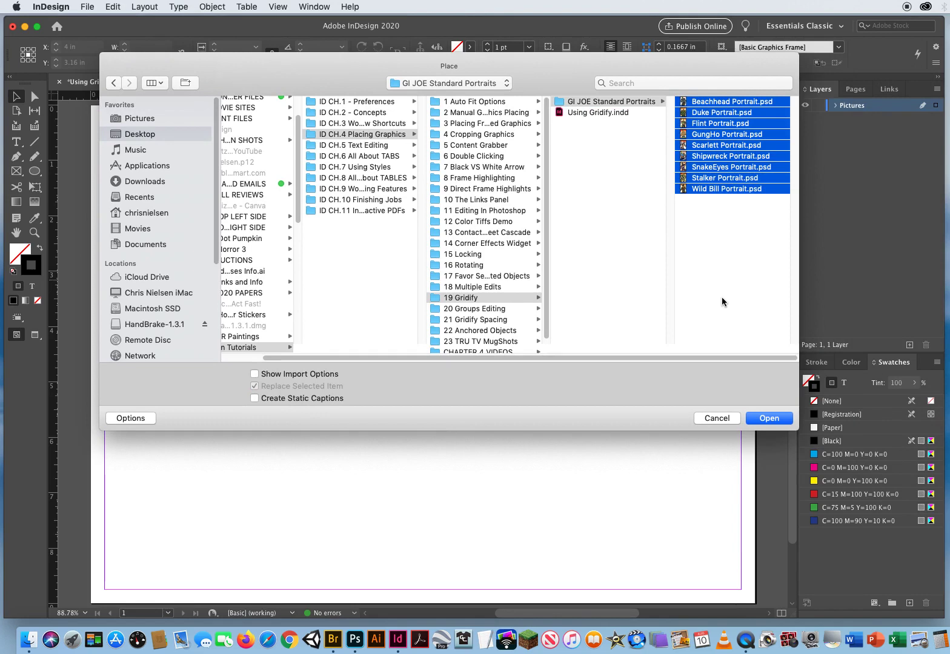
{"action": "left_click", "coordinate": [768, 418]}
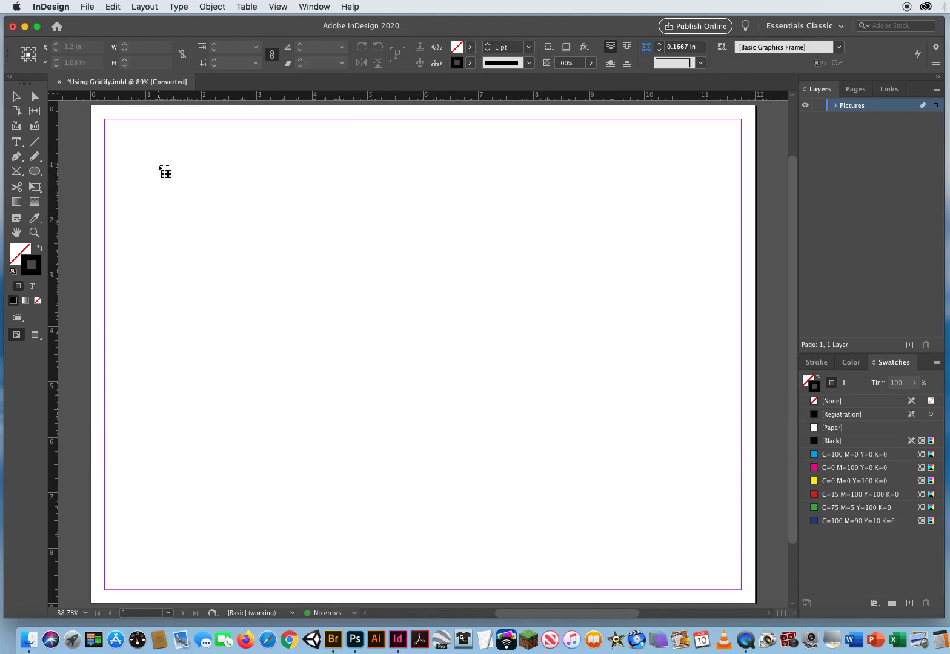
Step: Outline a placement area about 1.68 × 2.16 in near the page's upper-left corner and split it into three columns
{"action": "left_click_drag", "start_coordinate": [159, 168], "coordinate": [201, 237]}
{"action": "key", "text": "super+z"}
{"action": "left_click_drag", "start_coordinate": [154, 162], "coordinate": [247, 281]}
{"action": "key", "text": "Right"}
{"action": "key", "text": "Right"}
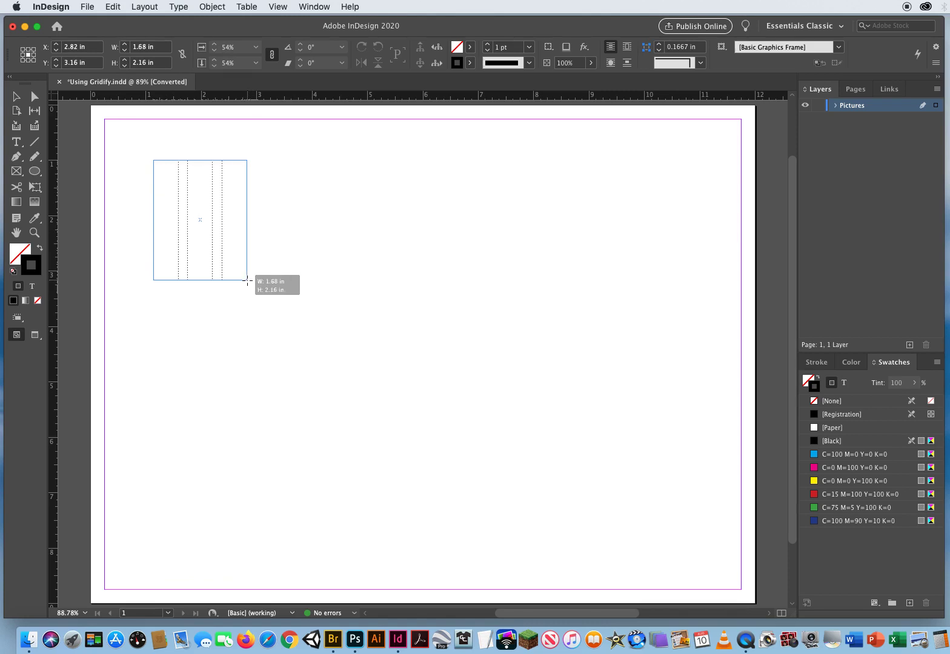
Step: Try placing the portraits in a wider two-column grid with many thin rows, and undo the placement
{"action": "left_click_drag", "start_coordinate": [247, 281], "coordinate": [291, 301]}
{"action": "key", "text": "Left"}
{"action": "key", "text": "Left"}
{"action": "key", "text": "Right"}
{"action": "key", "text": "Right"}
{"action": "key", "text": "Right"}
{"action": "key", "text": "Up"}
{"action": "key", "text": "Left"}
{"action": "key", "text": "Left"}
{"action": "key", "text": "Down"}
{"action": "key", "text": "Up"}
{"action": "key", "text": "Up"}
{"action": "key", "text": "Up"}
{"action": "key", "text": "Down"}
{"action": "key", "text": "Down"}
{"action": "key", "text": "Down"}
{"action": "key", "text": "Up"}
{"action": "key", "text": "Up"}
{"action": "key", "text": "Up"}
{"action": "key", "text": "Up"}
{"action": "key", "text": "Up"}
{"action": "key", "text": "Up"}
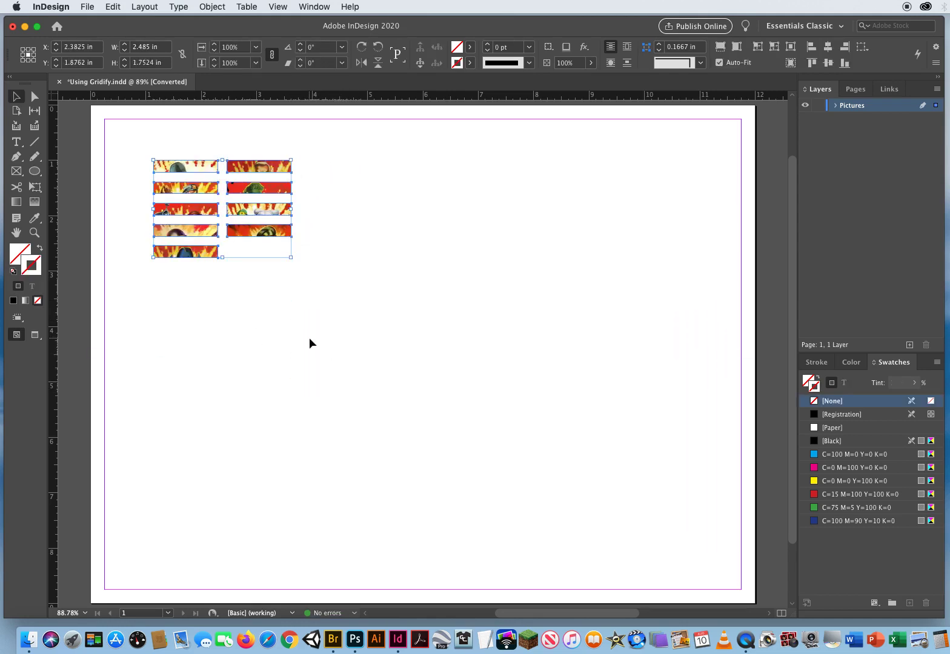
{"action": "key", "text": "ctrl+z"}
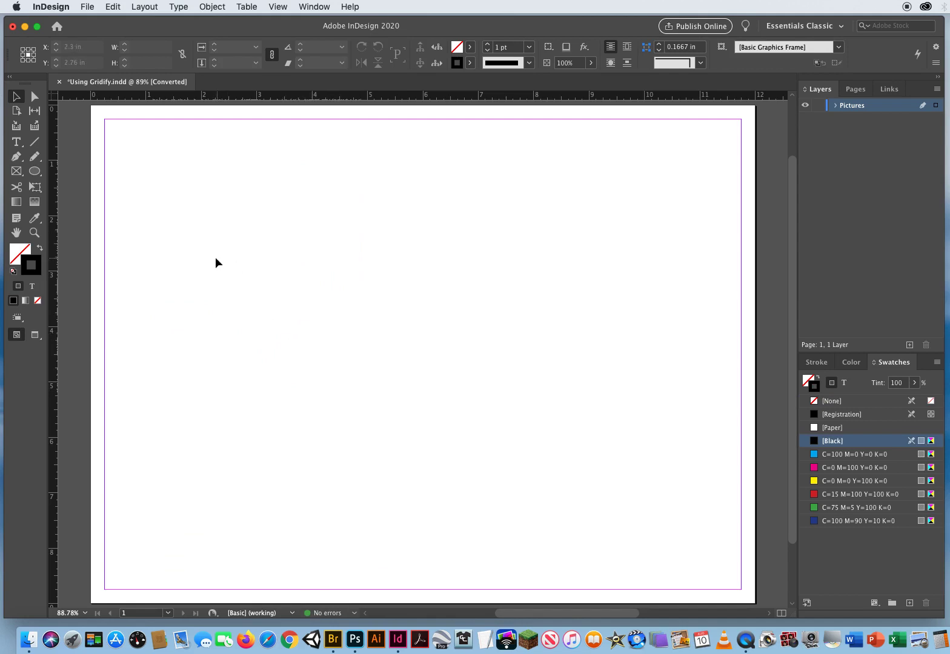
Step: Reload the nine GI JOE portraits for another placement
{"action": "key", "text": "ctrl+d"}
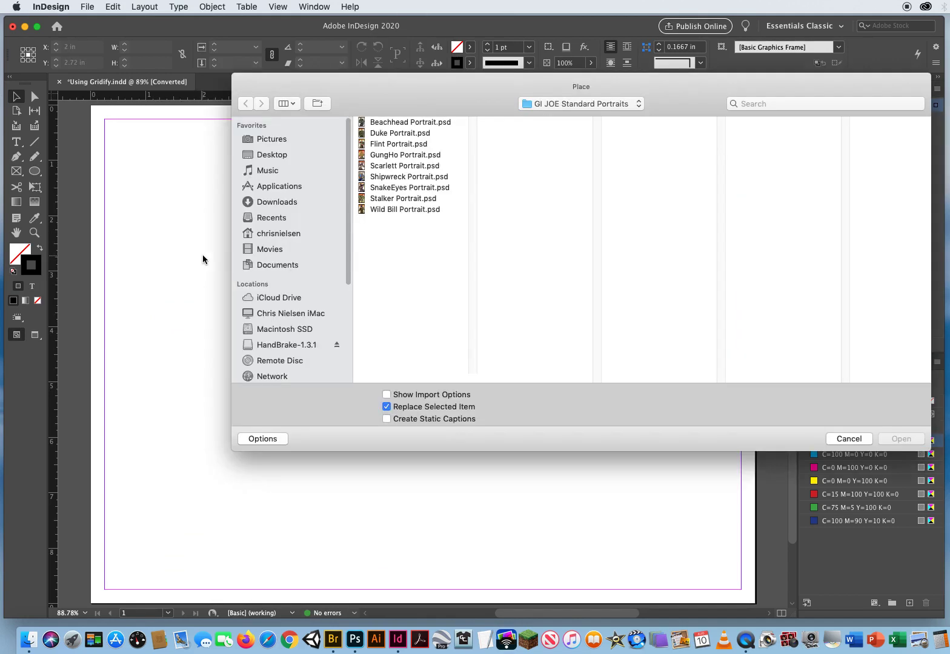
{"action": "left_click_drag", "start_coordinate": [462, 123], "coordinate": [419, 218]}
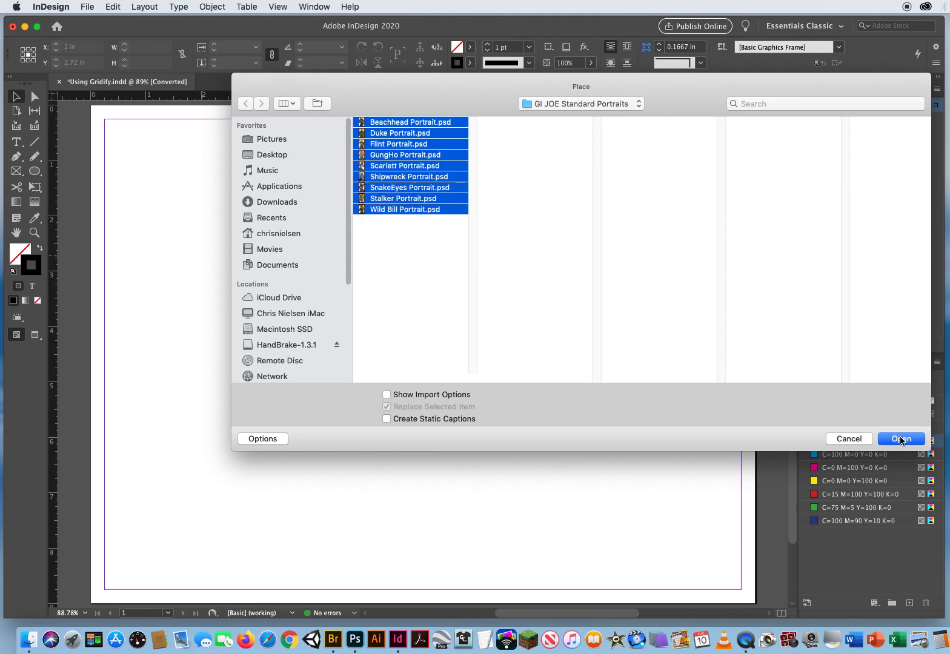
{"action": "left_click", "coordinate": [901, 438]}
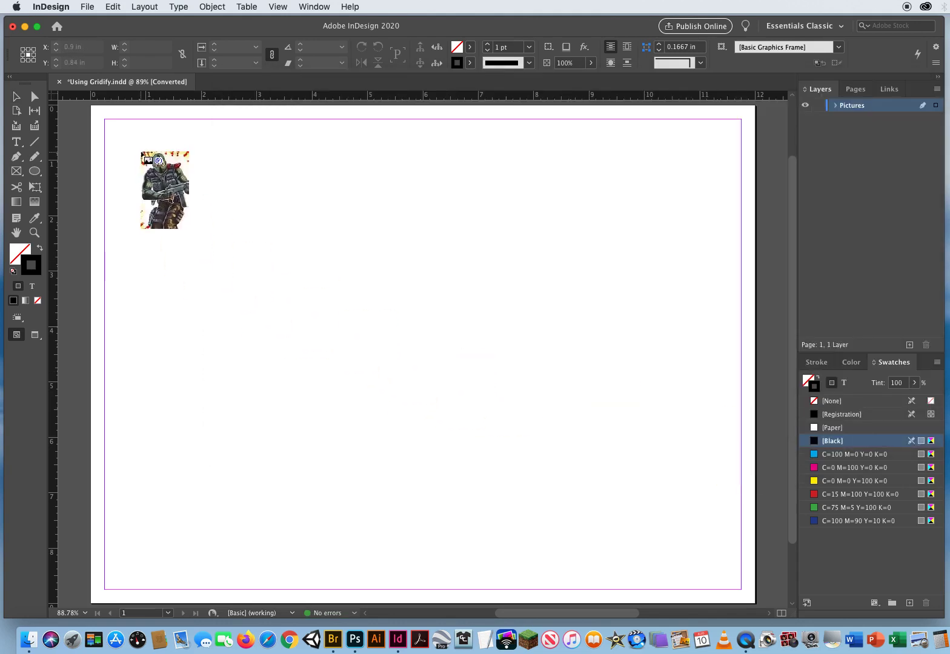
Step: Outline a placement area about 4.14 × 4.06 in, divided into three columns and three rows
{"action": "left_click_drag", "start_coordinate": [140, 151], "coordinate": [312, 356]}
{"action": "key", "text": "Up"}
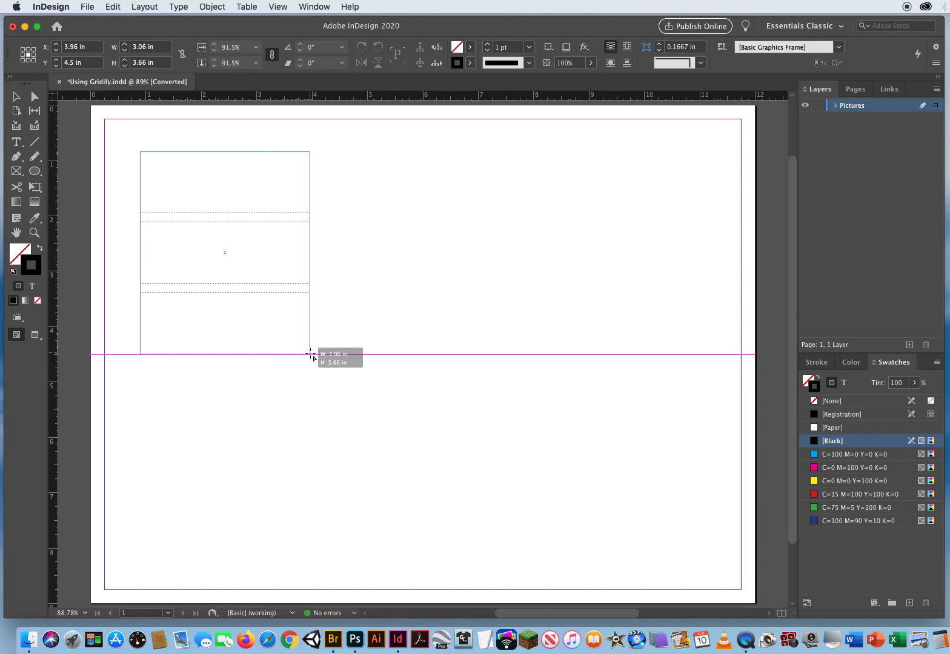
{"action": "key", "text": "Right"}
{"action": "left_click_drag", "start_coordinate": [312, 355], "coordinate": [370, 377]}
{"action": "key", "text": "Right"}
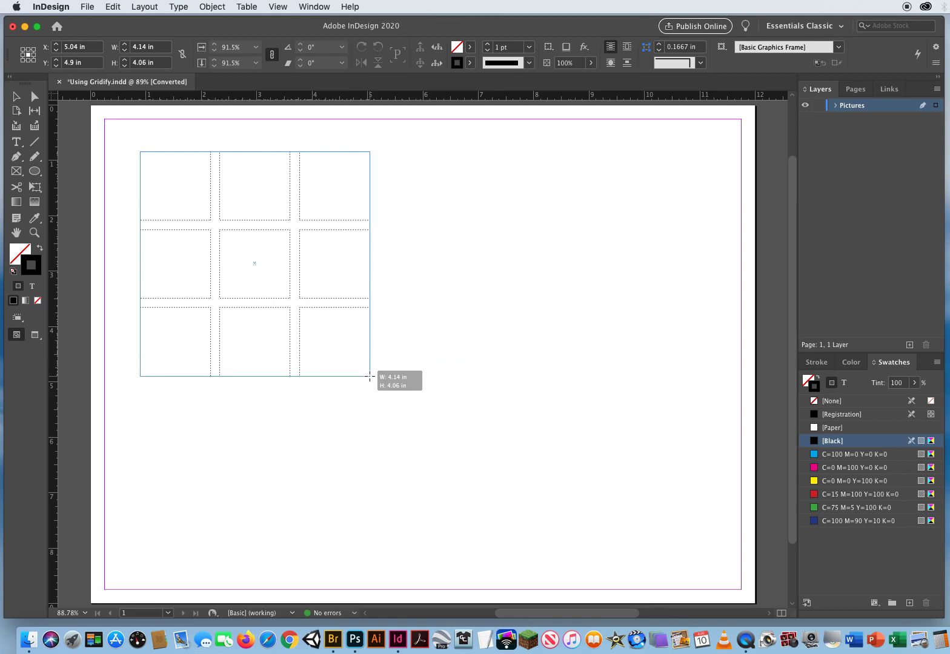
Step: Test the placement grid with one row and with five columns, and restore it to three by three
{"action": "key", "text": "Down"}
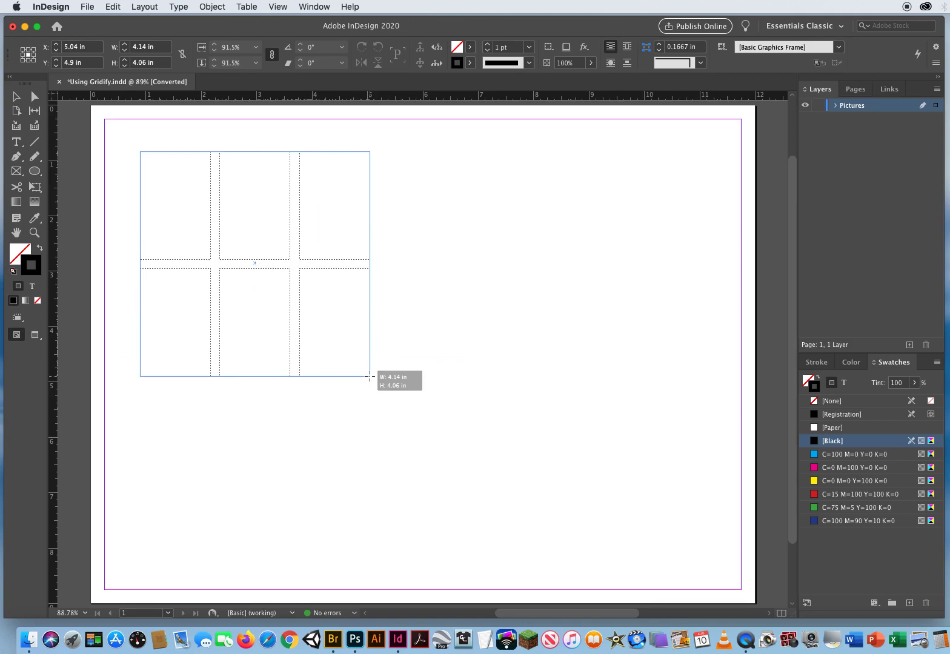
{"action": "key", "text": "Down"}
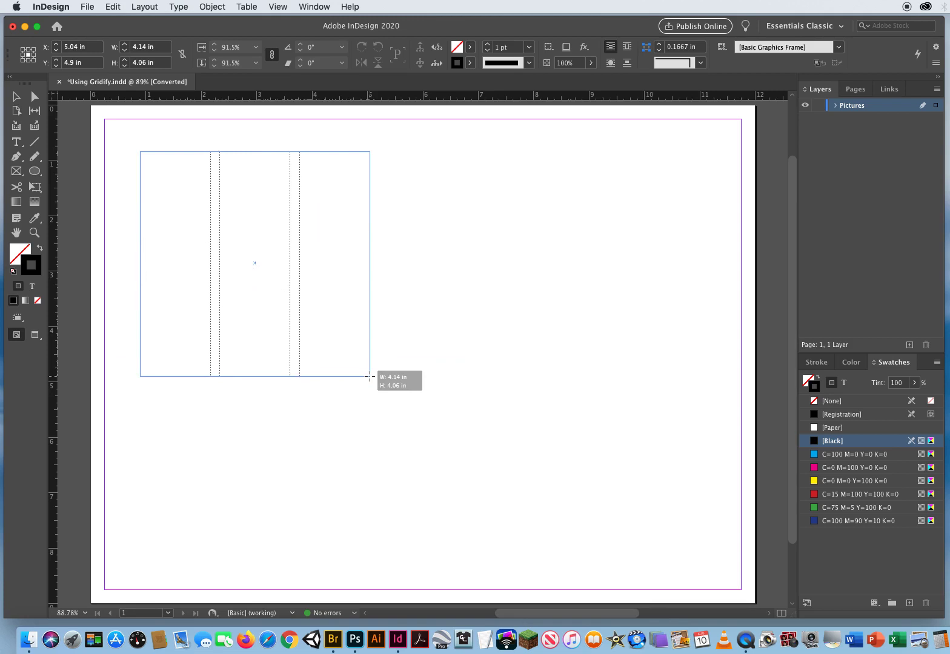
{"action": "key", "text": "Up"}
{"action": "key", "text": "Up"}
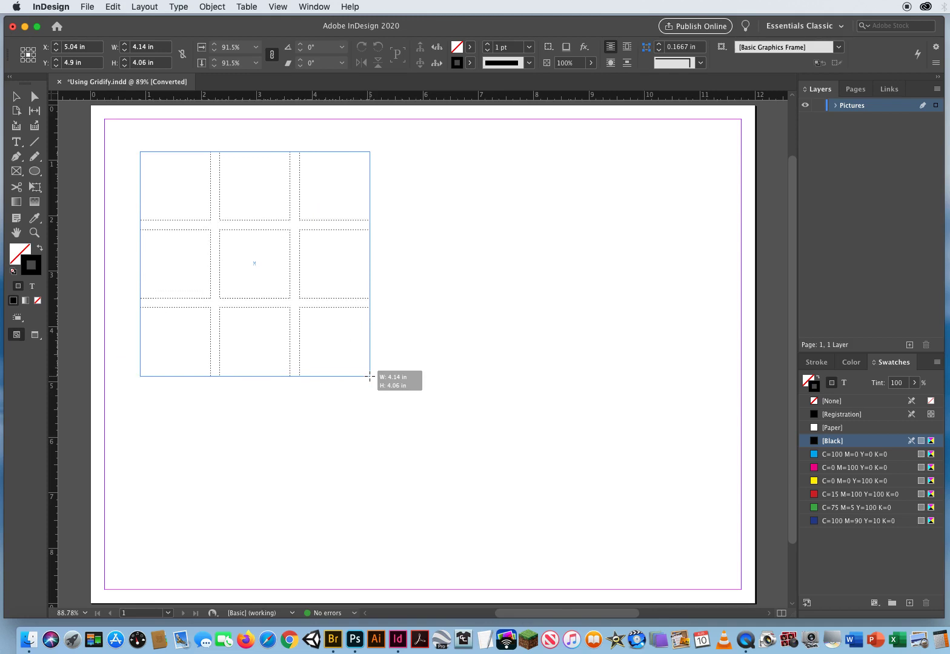
{"action": "key", "text": "Right"}
{"action": "key", "text": "Right"}
{"action": "key", "text": "Right"}
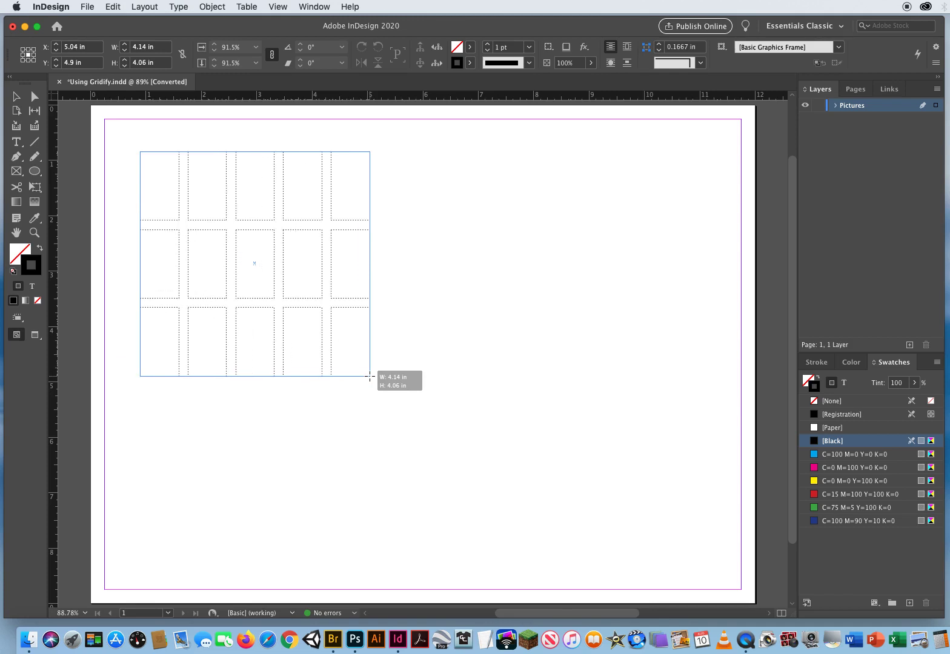
{"action": "key", "text": "Left"}
{"action": "key", "text": "Left"}
{"action": "key", "text": "Left"}
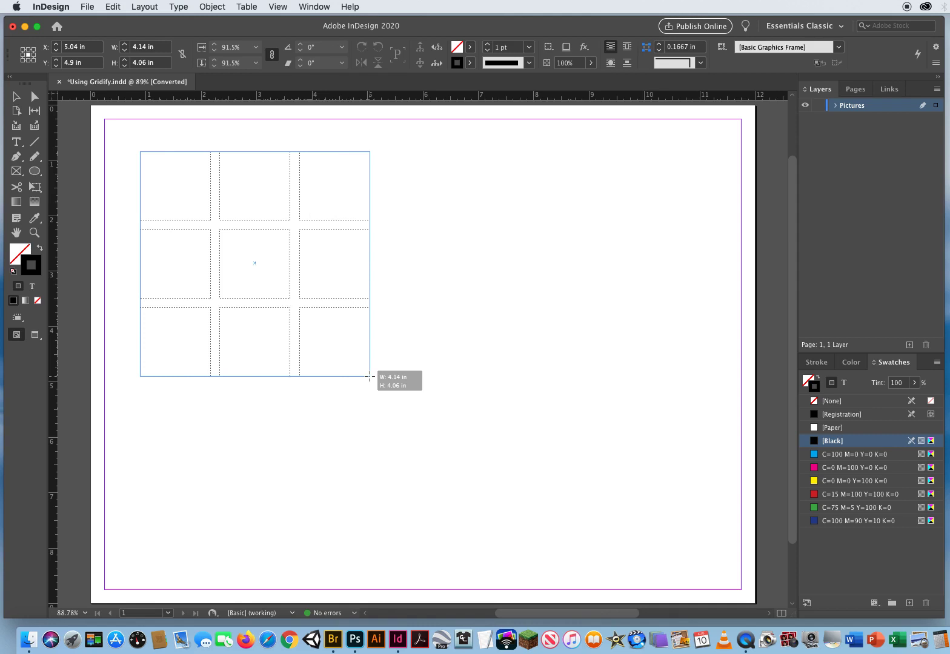
Step: Place the portraits as a three-by-three grid about 5.04 × 4.92 in and reposition it tilted slightly counterclockwise
{"action": "left_click_drag", "start_coordinate": [370, 376], "coordinate": [421, 426]}
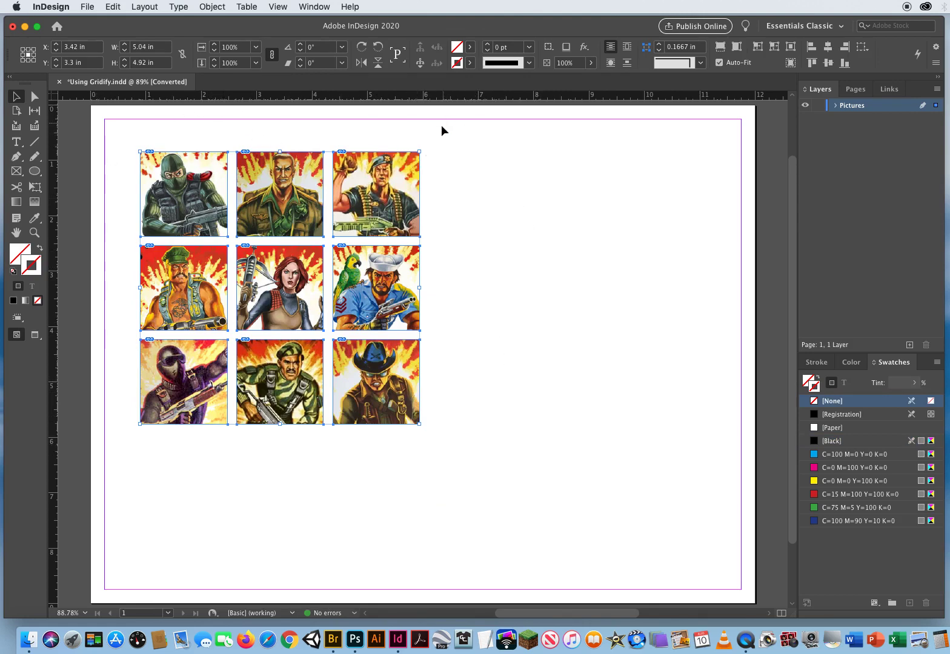
{"action": "left_click_drag", "start_coordinate": [423, 146], "coordinate": [409, 125]}
{"action": "left_click_drag", "start_coordinate": [299, 310], "coordinate": [328, 356]}
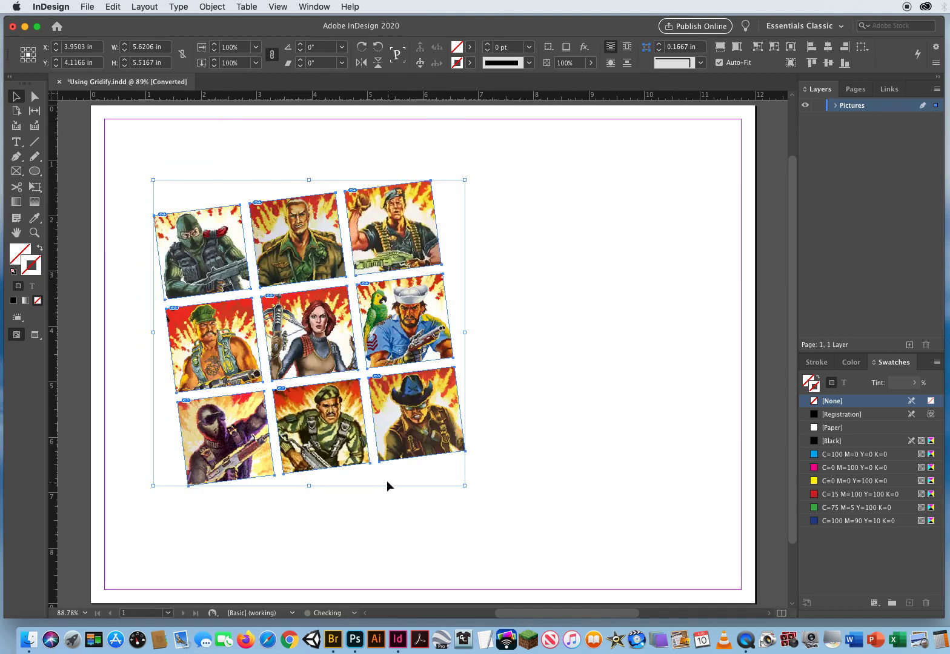
Step: Apply a 3 pt stroke to all the portrait frames and show the page in Preview mode
{"action": "left_click", "coordinate": [513, 48]}
{"action": "left_click", "coordinate": [488, 46]}
{"action": "left_click", "coordinate": [488, 46]}
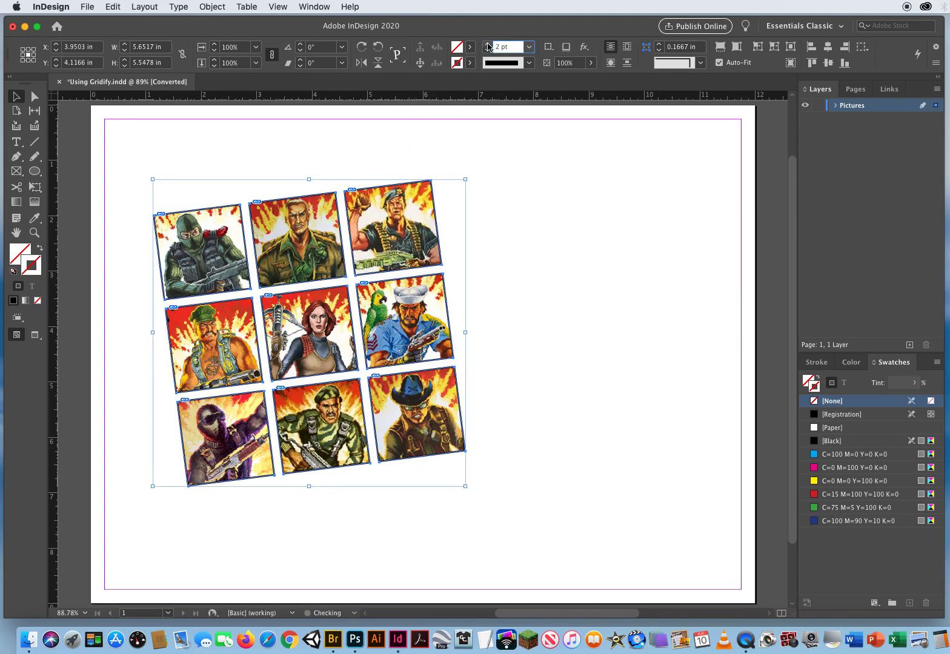
{"action": "left_click", "coordinate": [488, 46]}
{"action": "left_click", "coordinate": [529, 237]}
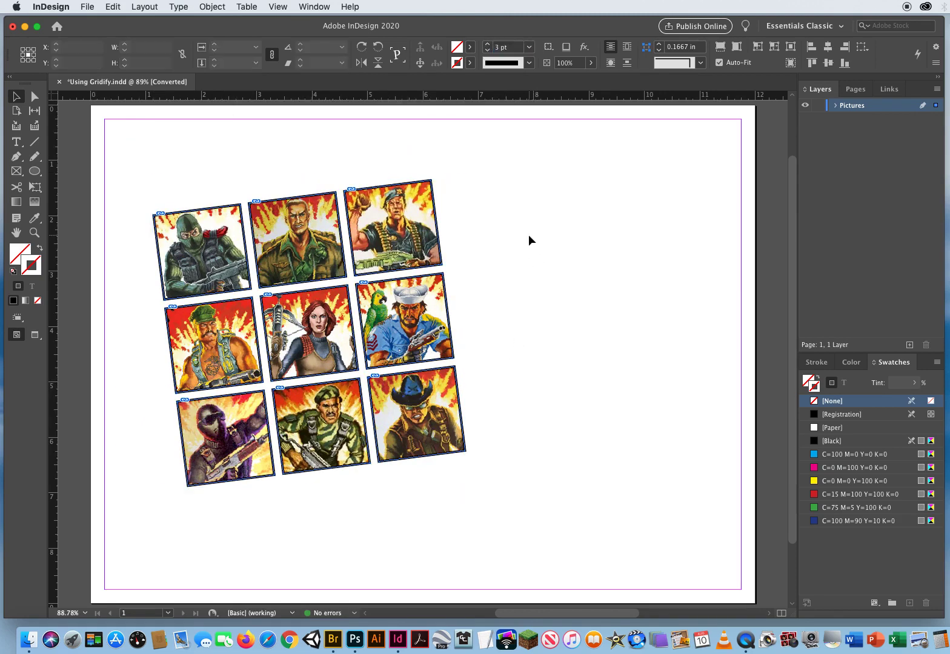
{"action": "key", "text": "w"}
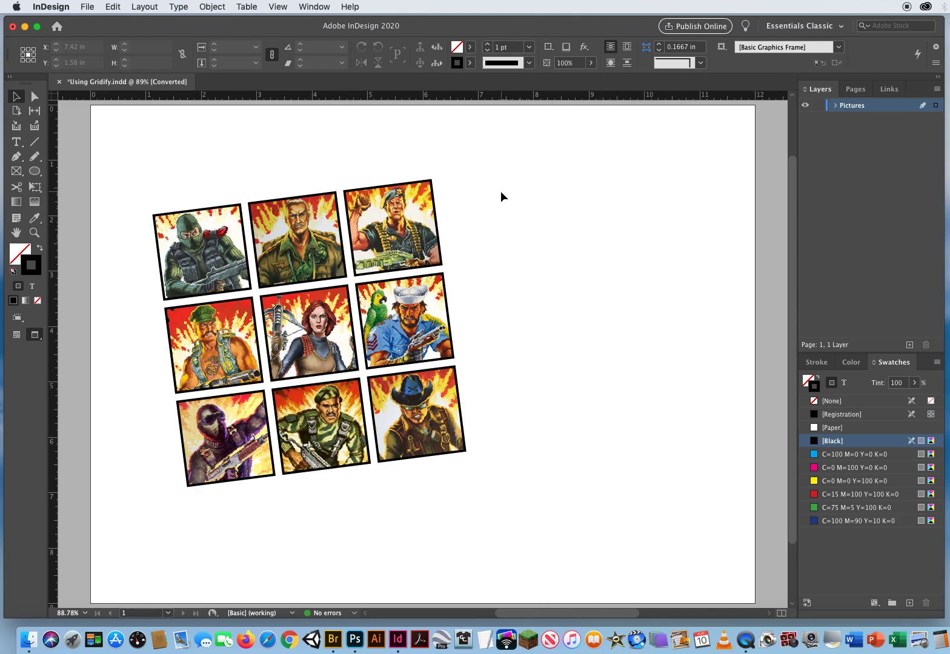
Step: Delete the entire tilted portrait grid from the page
{"action": "left_click_drag", "start_coordinate": [485, 158], "coordinate": [150, 515]}
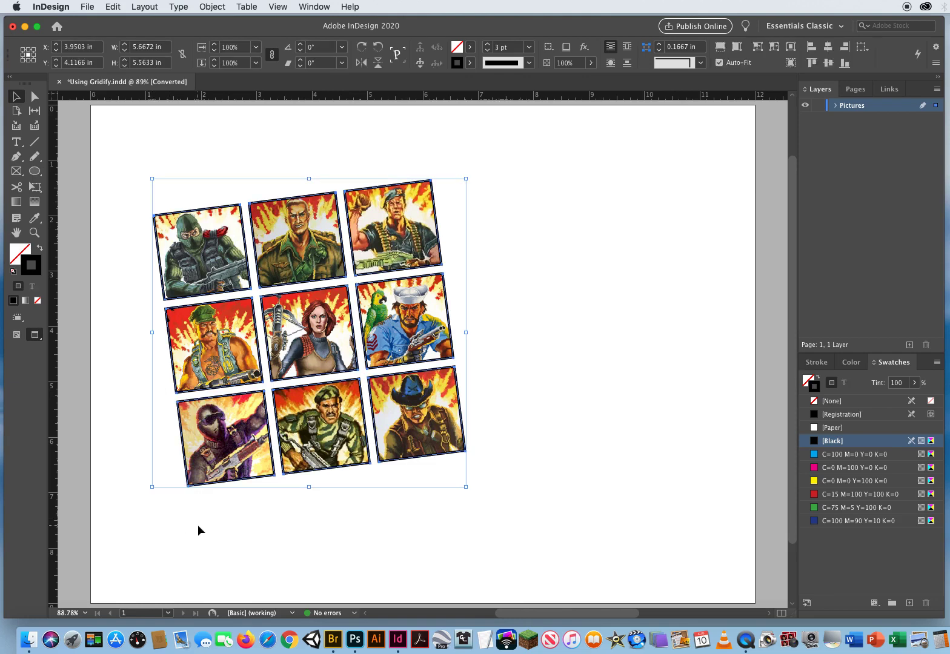
{"action": "key", "text": "Delete"}
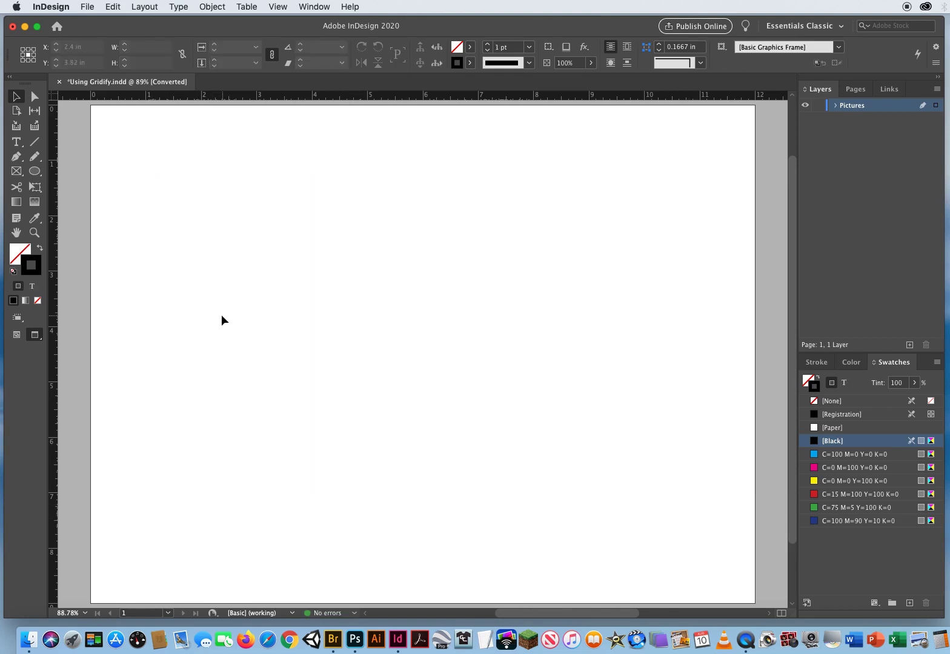
Step: Load all nine portrait files from GI JOE Standard Portraits for placing on the empty page
{"action": "key", "text": "super+d"}
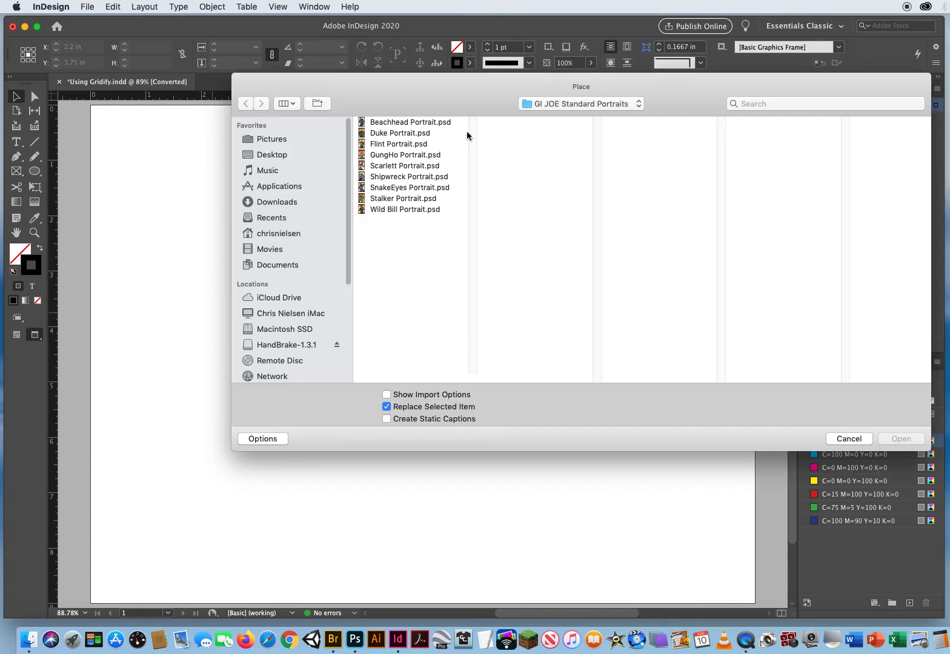
{"action": "left_click", "coordinate": [461, 123]}
{"action": "left_click", "coordinate": [403, 198], "text": "shift"}
{"action": "left_click", "coordinate": [434, 238]}
{"action": "left_click_drag", "start_coordinate": [465, 124], "coordinate": [416, 223]}
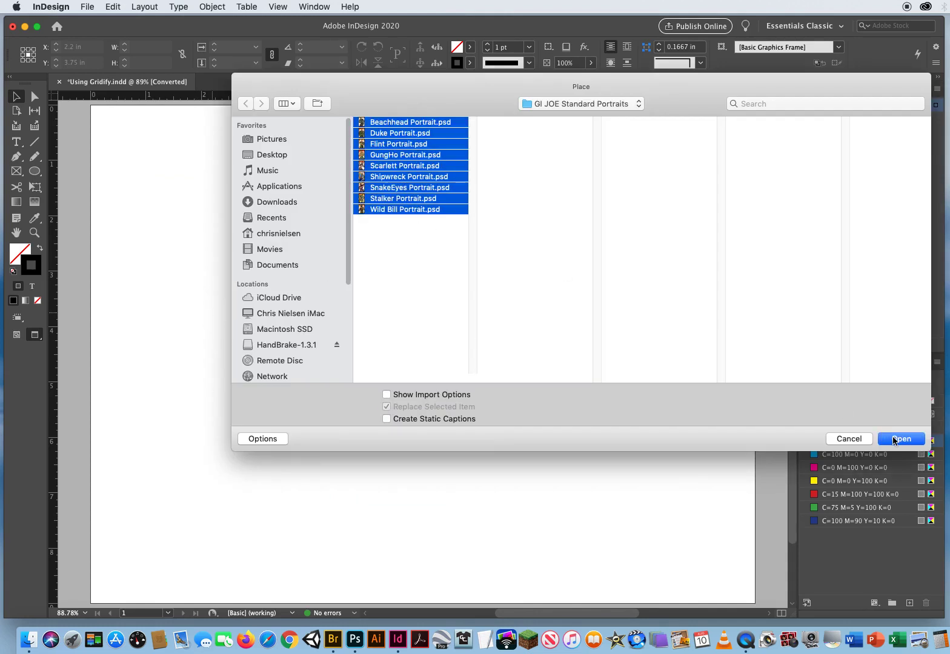
{"action": "left_click", "coordinate": [900, 439]}
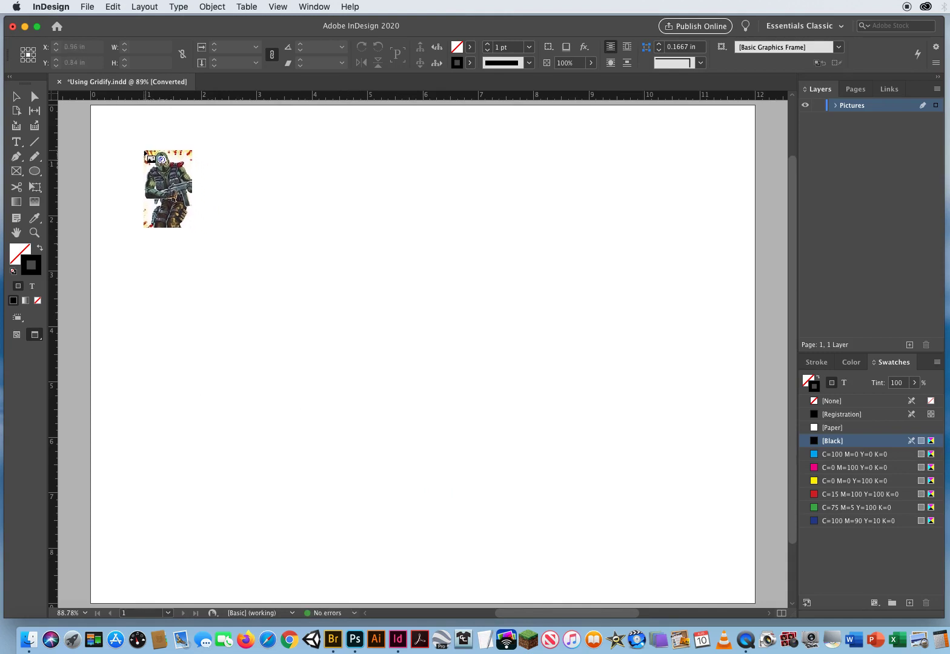
Step: Place the nine portraits in a three-by-three grid about 5.52 × 5.7 in and deselect them
{"action": "left_click_drag", "start_coordinate": [144, 151], "coordinate": [339, 410]}
{"action": "left_click_drag", "start_coordinate": [338, 410], "coordinate": [349, 417]}
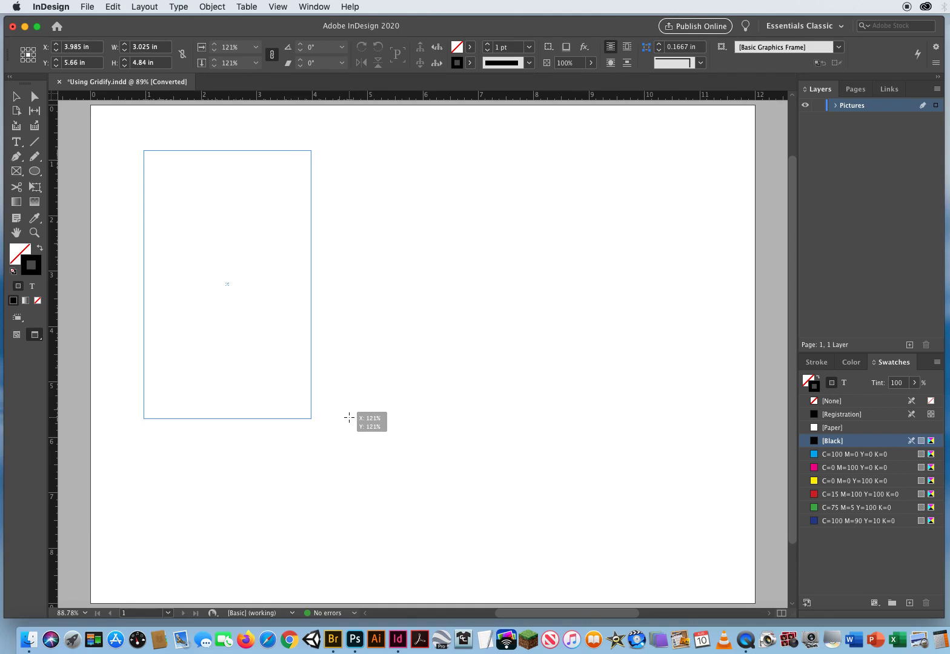
{"action": "left_click_drag", "start_coordinate": [349, 418], "coordinate": [449, 467]}
{"action": "key", "text": "Up"}
{"action": "key", "text": "Up"}
{"action": "key", "text": "Right"}
{"action": "key", "text": "Right"}
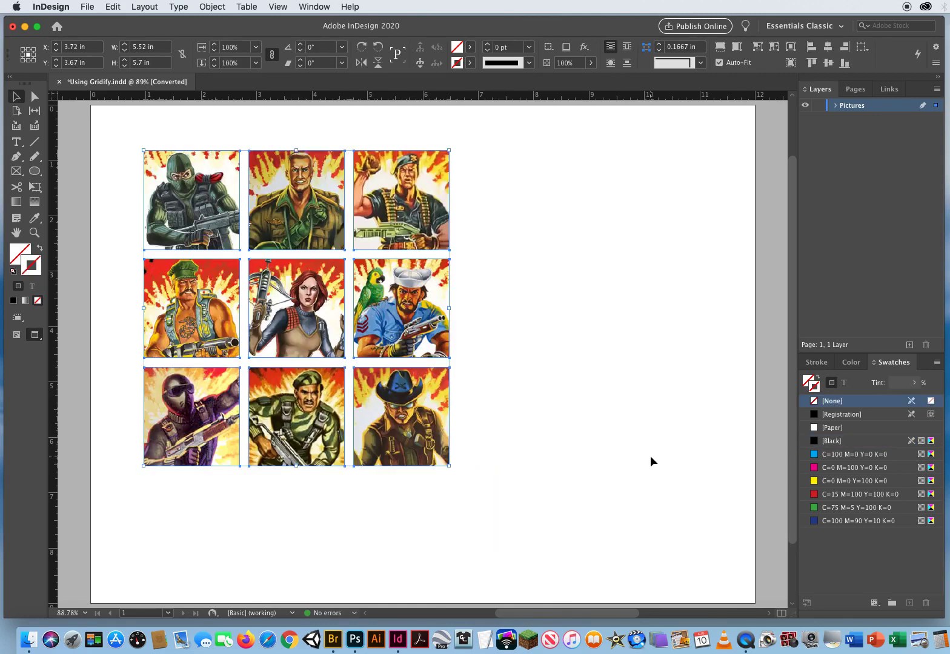
{"action": "left_click", "coordinate": [577, 379]}
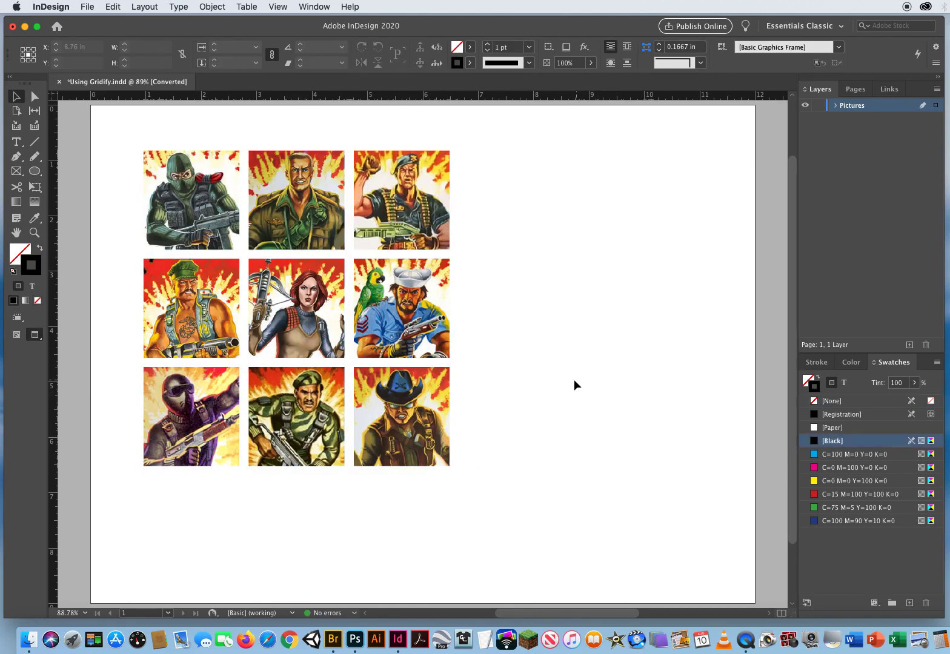
Step: Close the Using Gridify.indd document
{"action": "left_click", "coordinate": [60, 84]}
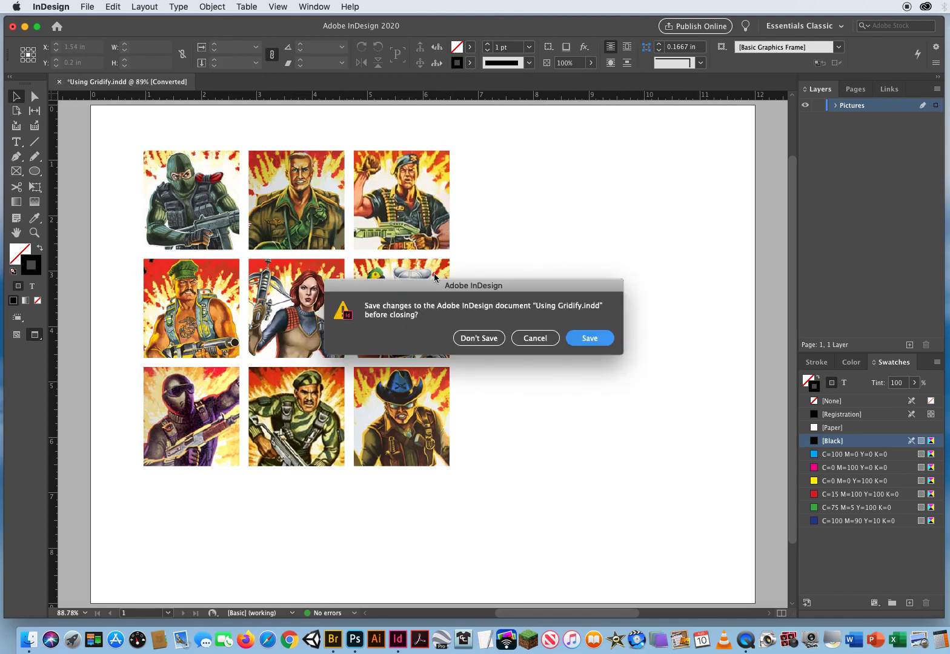